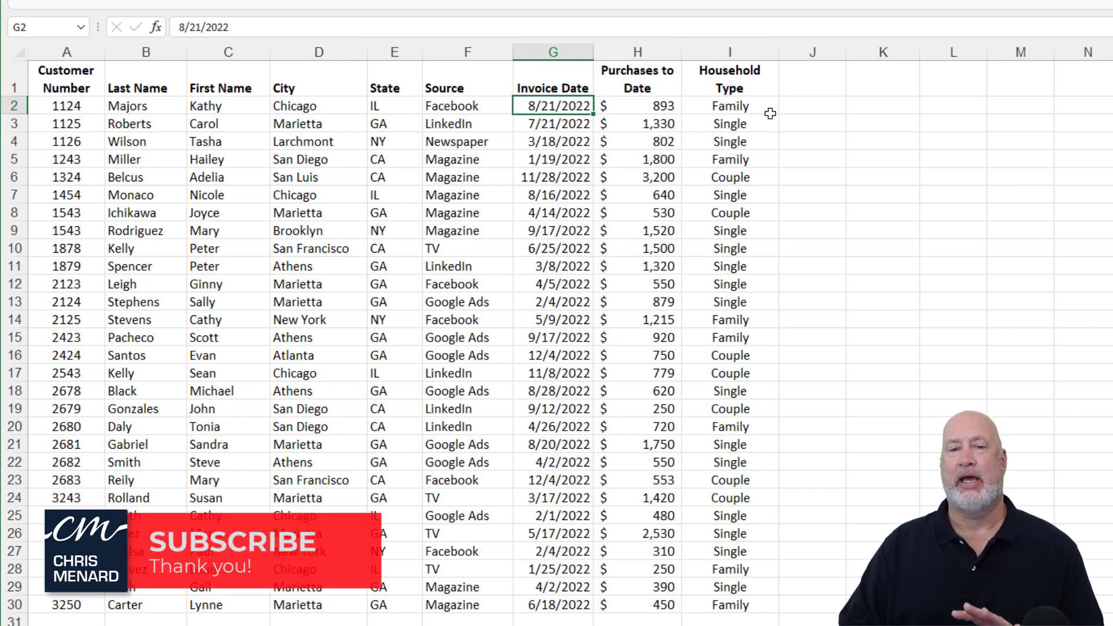
- Convert the customer range A1:I30 into Table1 with Ctrl+T, keeping 'My table has headers'
{"action": "left_click", "coordinate": [725, 123]}
{"action": "left_click", "coordinate": [647, 125]}
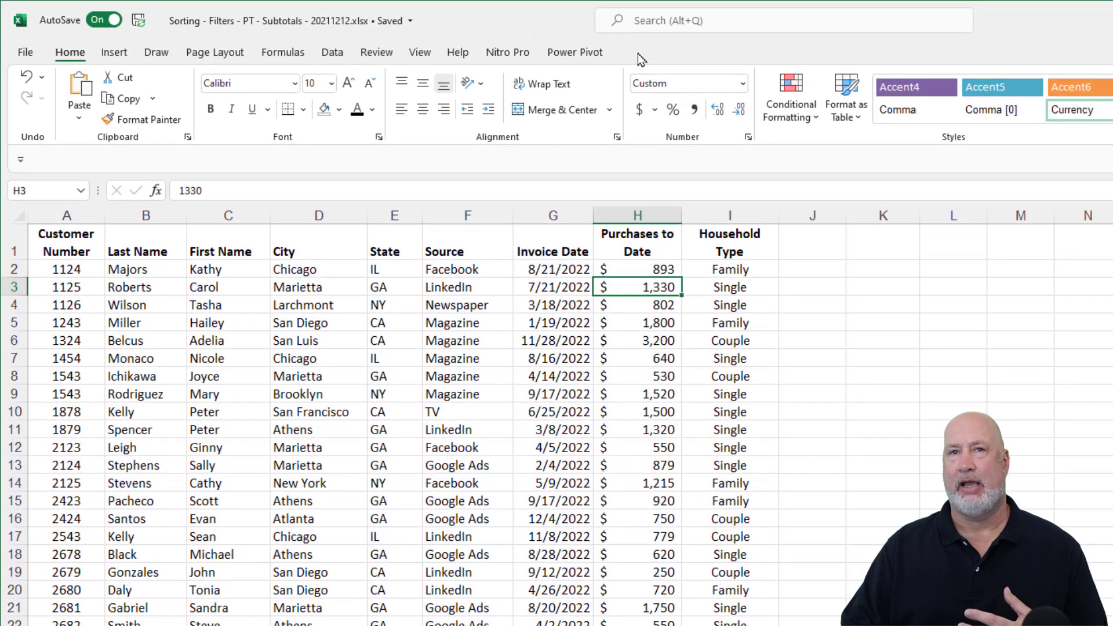
{"action": "left_click", "coordinate": [555, 324]}
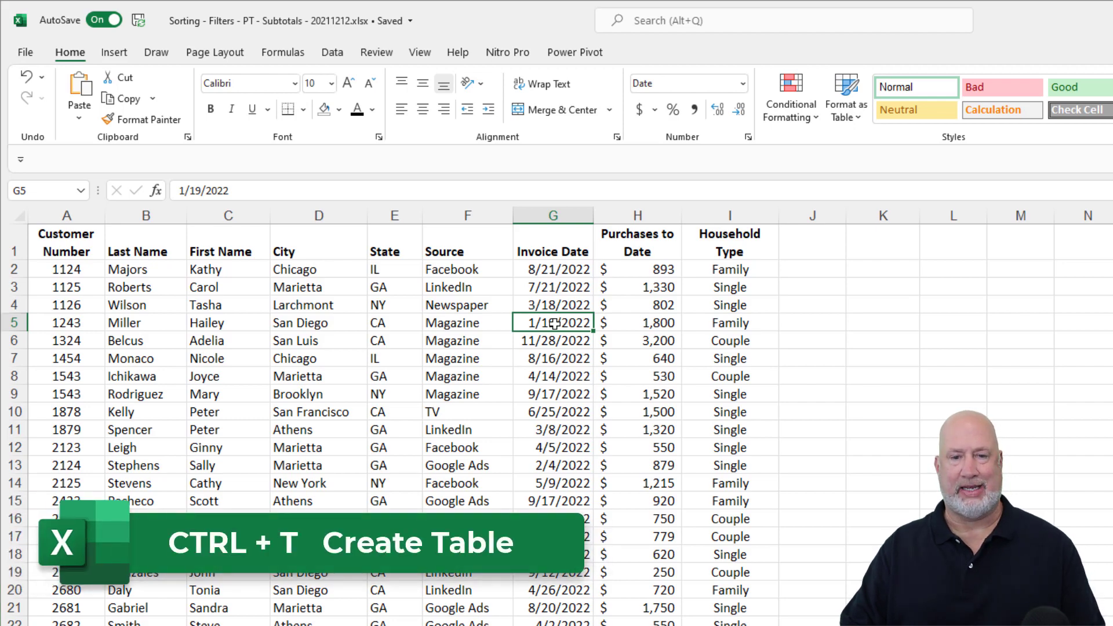
{"action": "key", "text": "ctrl+t"}
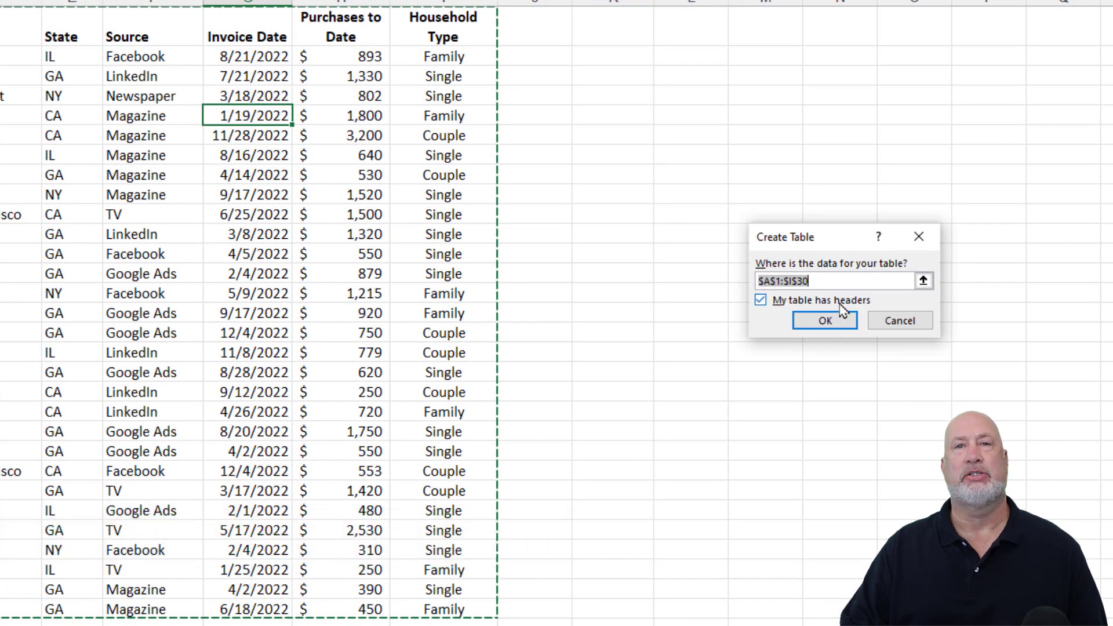
{"action": "left_click", "coordinate": [826, 323]}
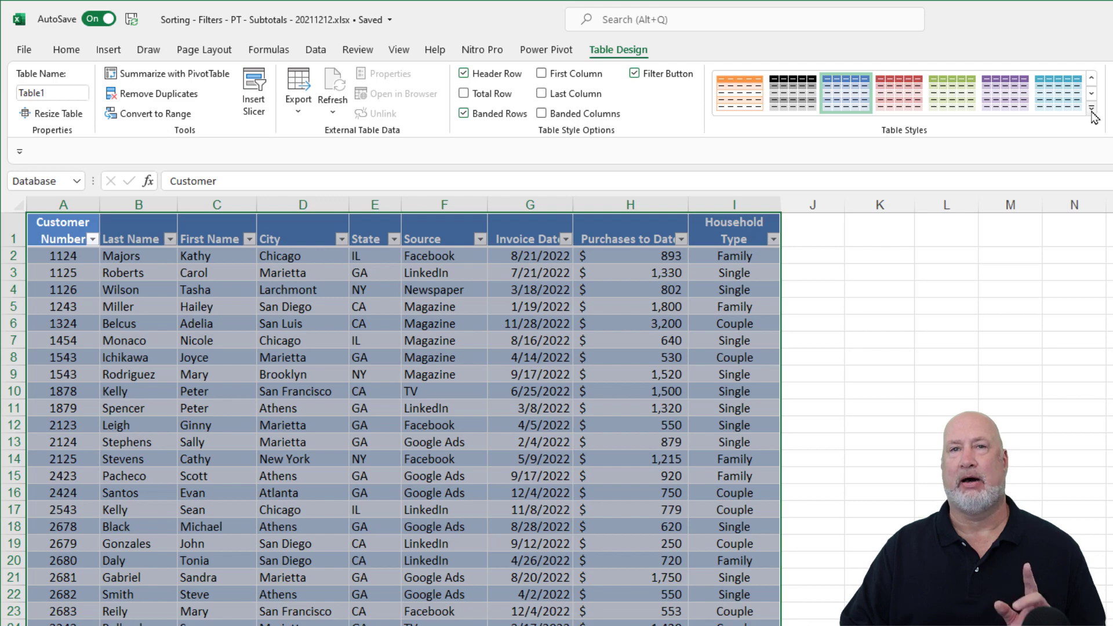
- Apply a green Light style to Table1, then switch Filter Button off and back on
{"action": "left_click", "coordinate": [1092, 108]}
{"action": "left_click", "coordinate": [947, 159]}
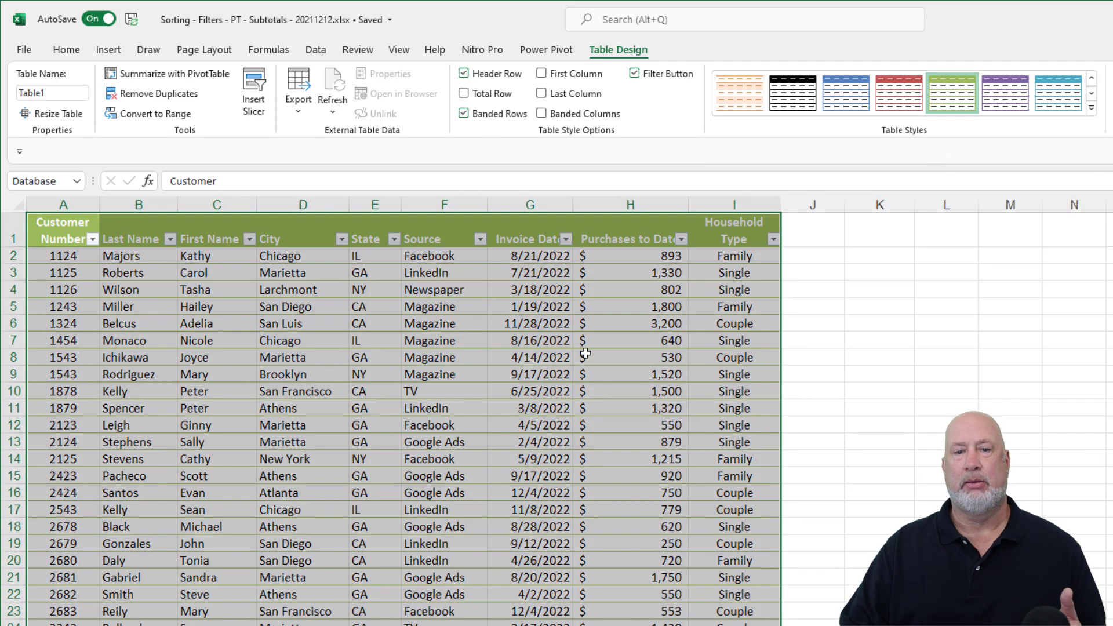
{"action": "left_click", "coordinate": [508, 268]}
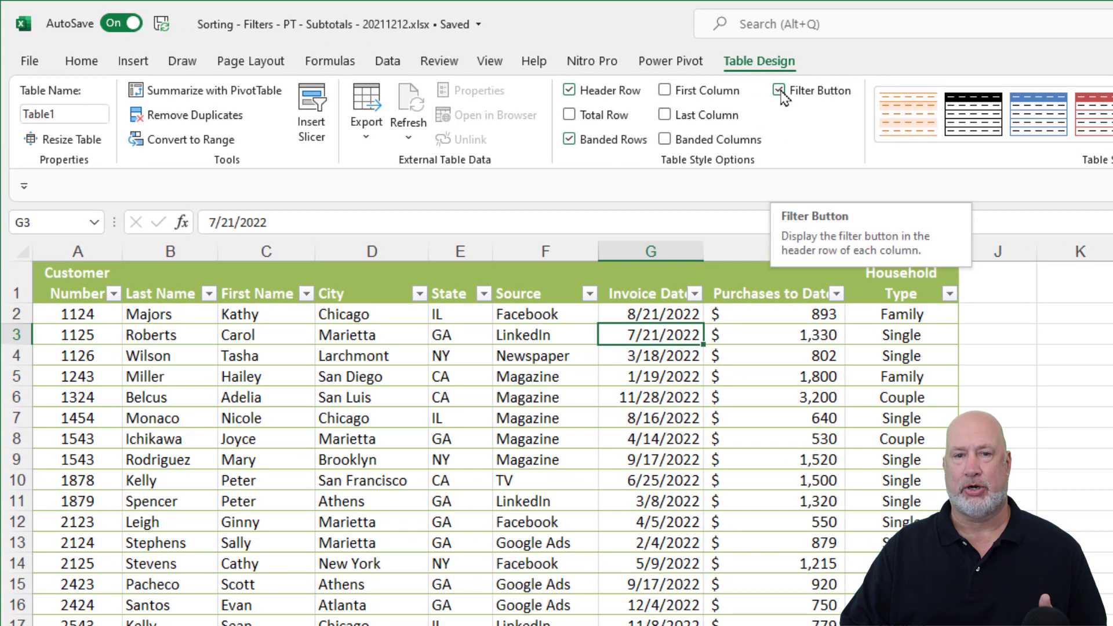
{"action": "left_click", "coordinate": [779, 90]}
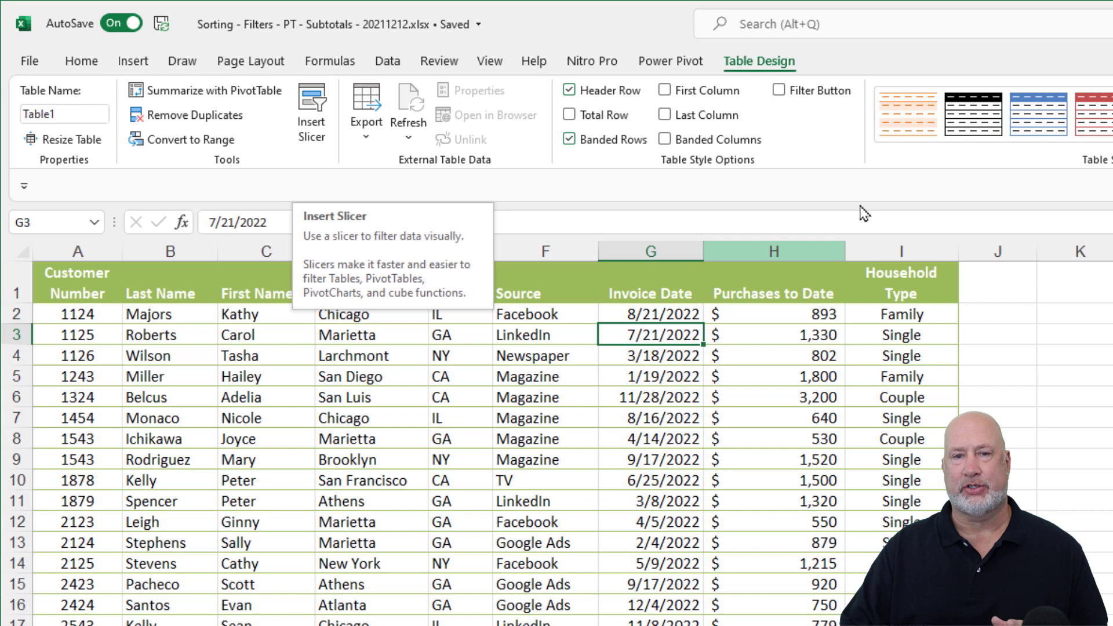
{"action": "left_click", "coordinate": [779, 91]}
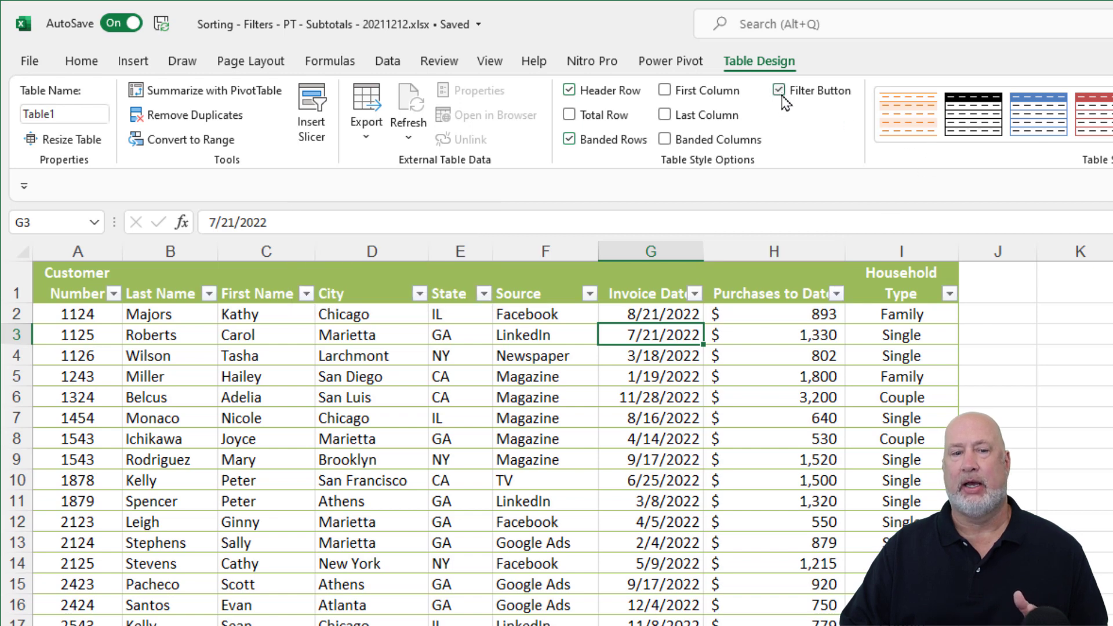
- Filter the State column to show only GA customers
{"action": "left_click", "coordinate": [481, 294]}
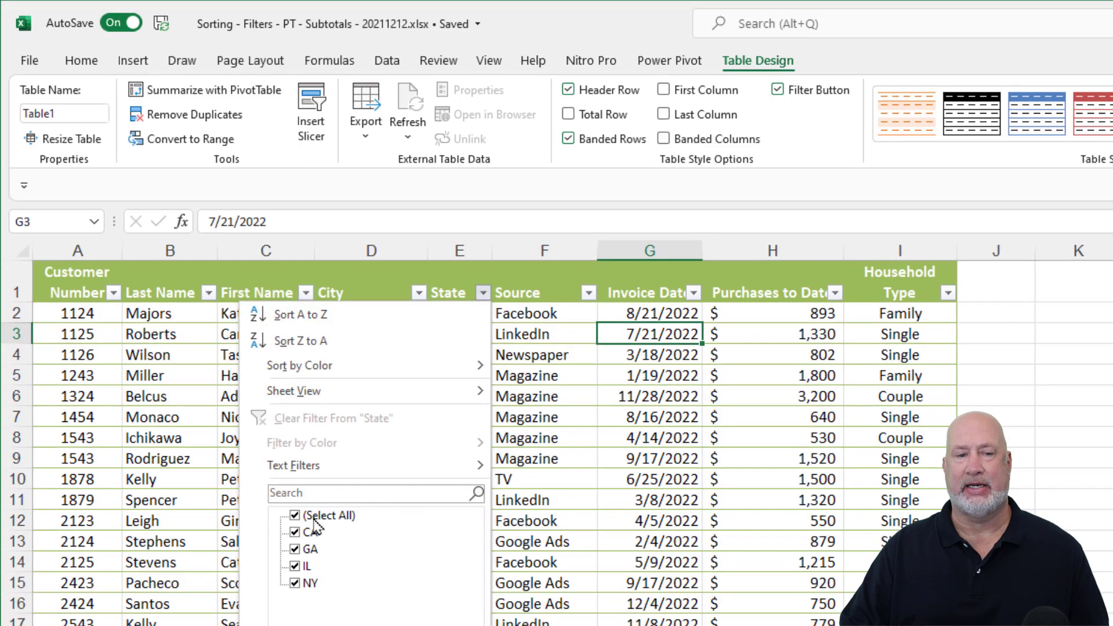
{"action": "left_click", "coordinate": [295, 515]}
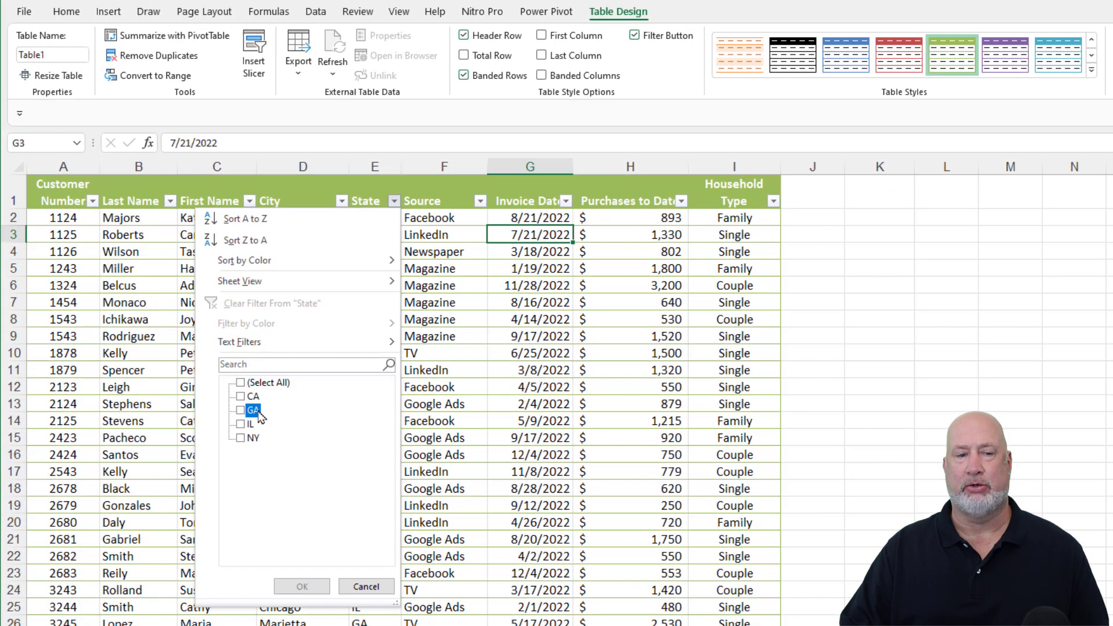
{"action": "left_click", "coordinate": [255, 412]}
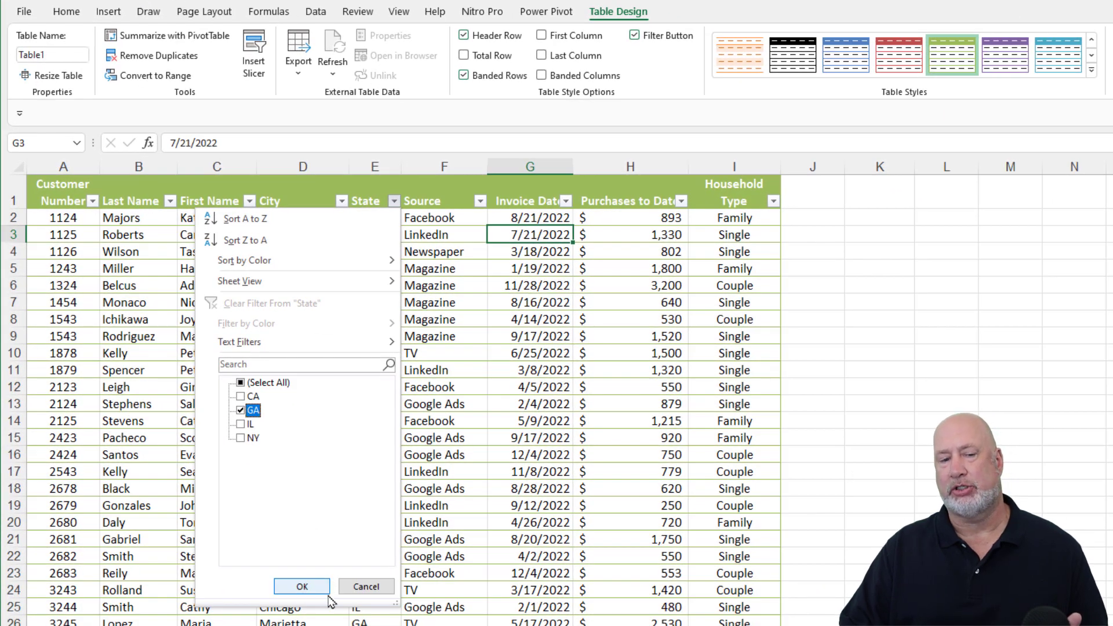
{"action": "left_click", "coordinate": [321, 589]}
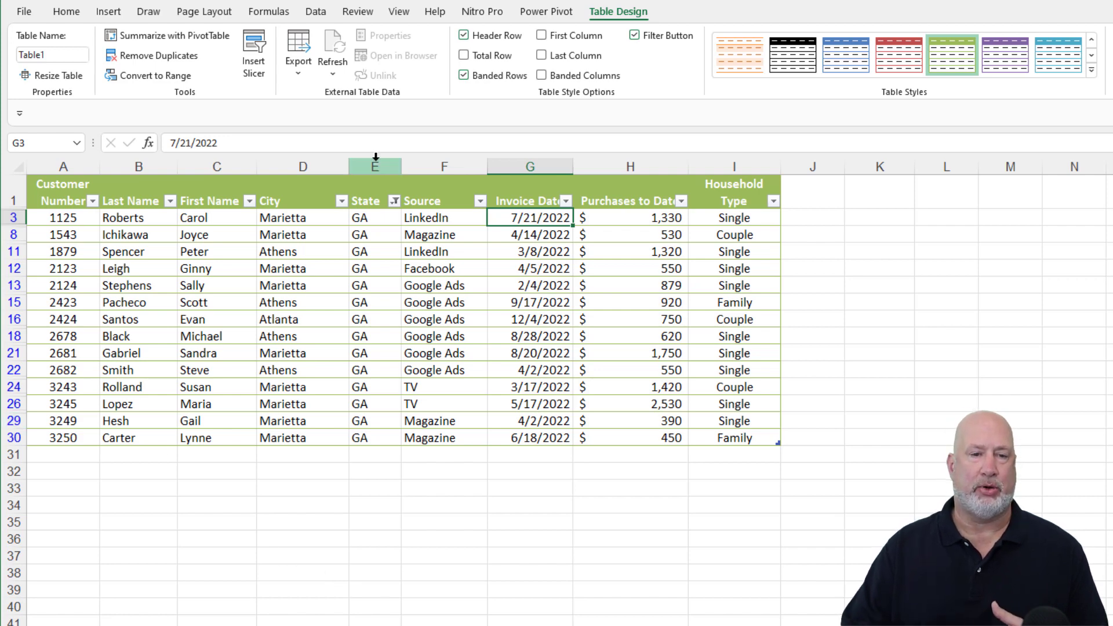
- Clear the State filter to show all rows and turn off the header filter buttons
{"action": "left_click", "coordinate": [394, 201]}
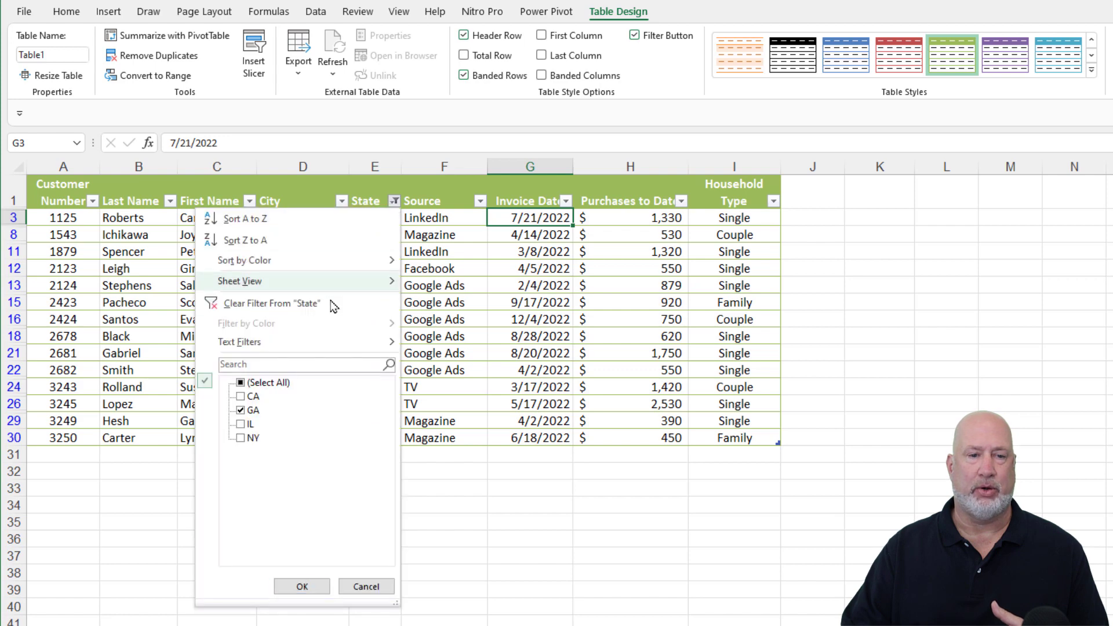
{"action": "left_click", "coordinate": [290, 307]}
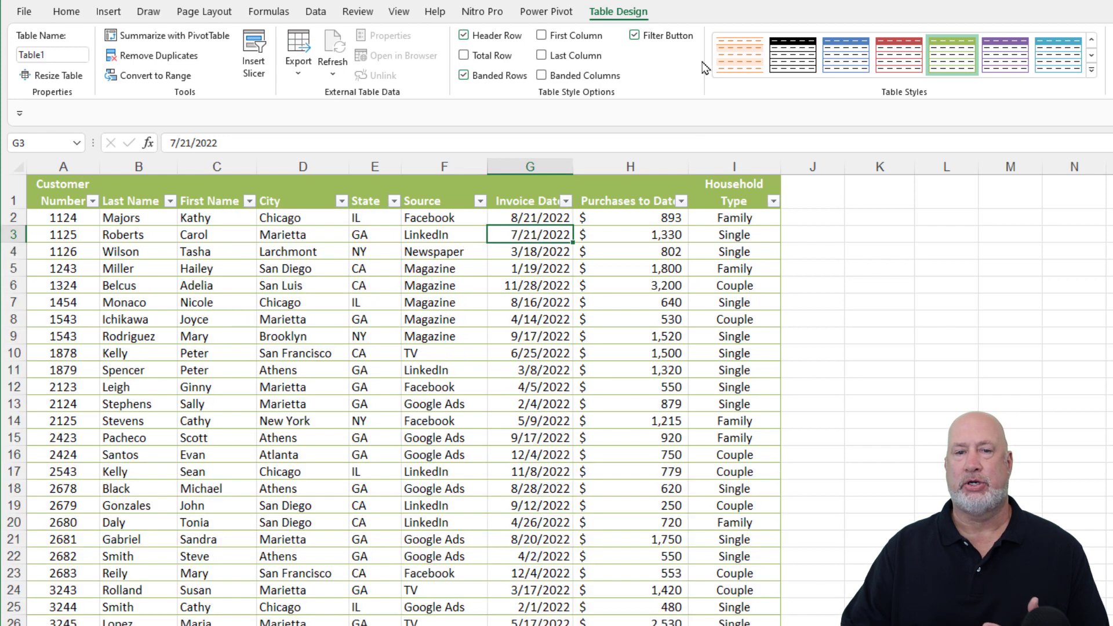
{"action": "left_click", "coordinate": [679, 40]}
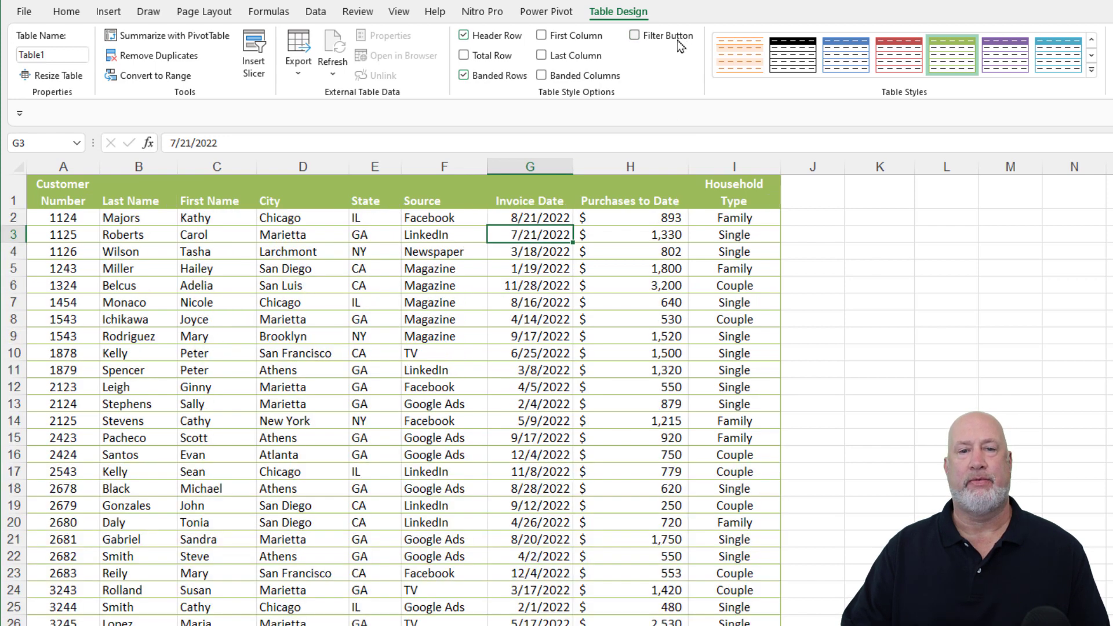
- Insert slicers for State, City, Source and HouseholdType on Table1
{"action": "left_click", "coordinate": [264, 59]}
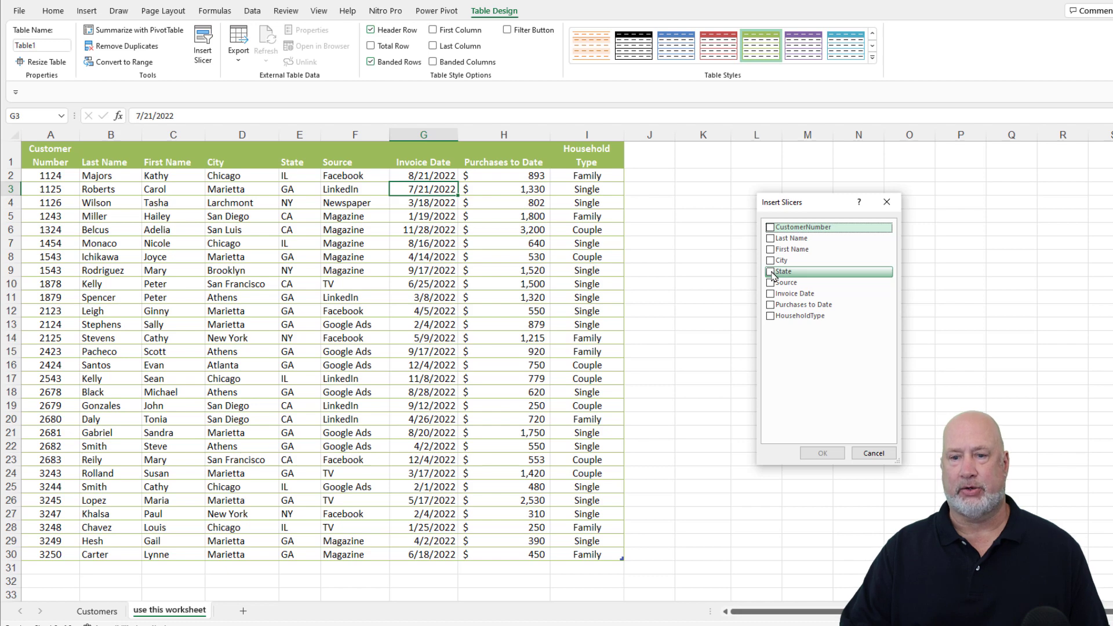
{"action": "left_click", "coordinate": [771, 272]}
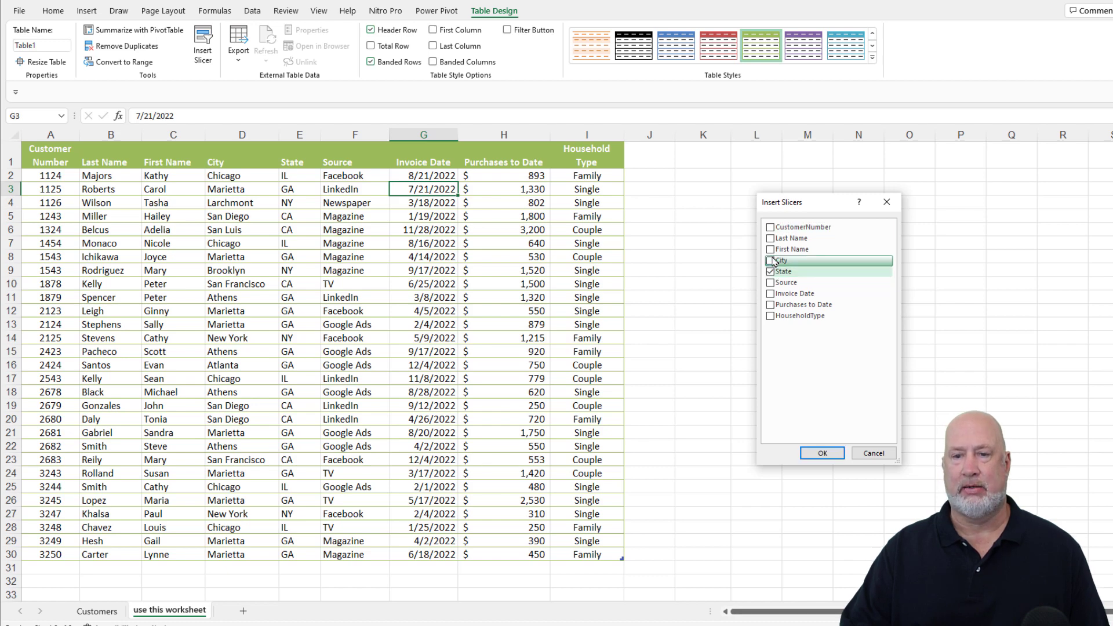
{"action": "left_click", "coordinate": [775, 261]}
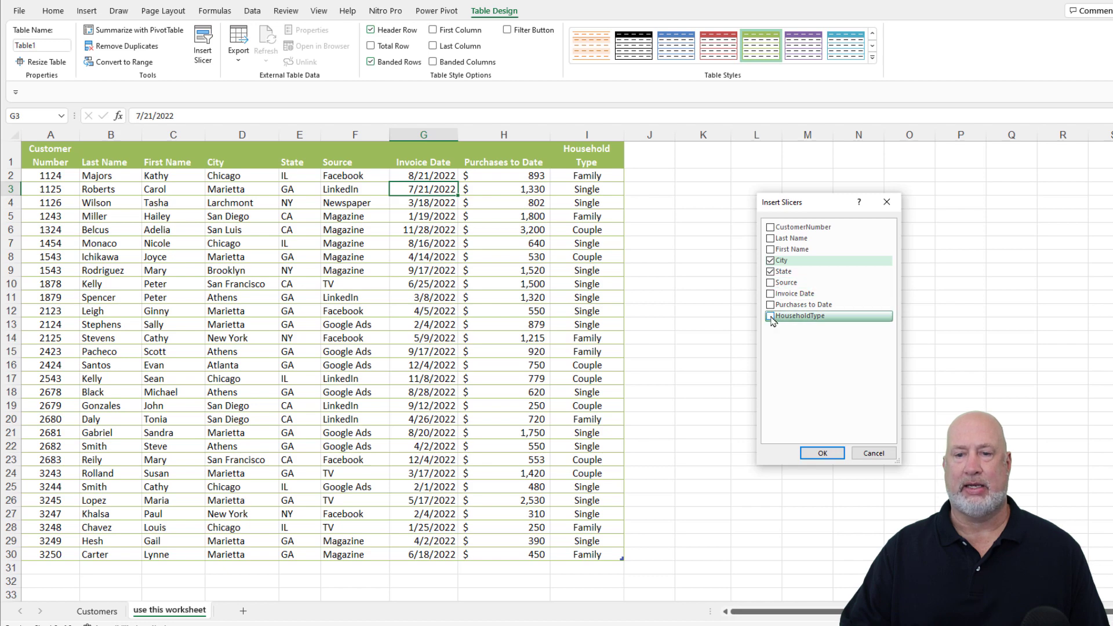
{"action": "left_click", "coordinate": [770, 283]}
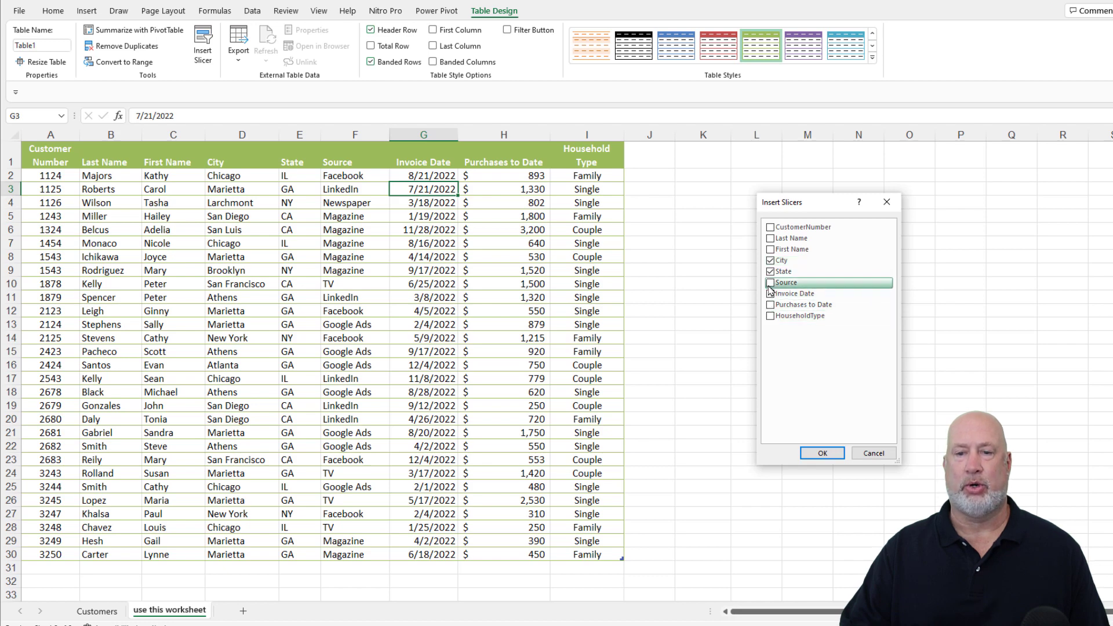
{"action": "left_click", "coordinate": [771, 318]}
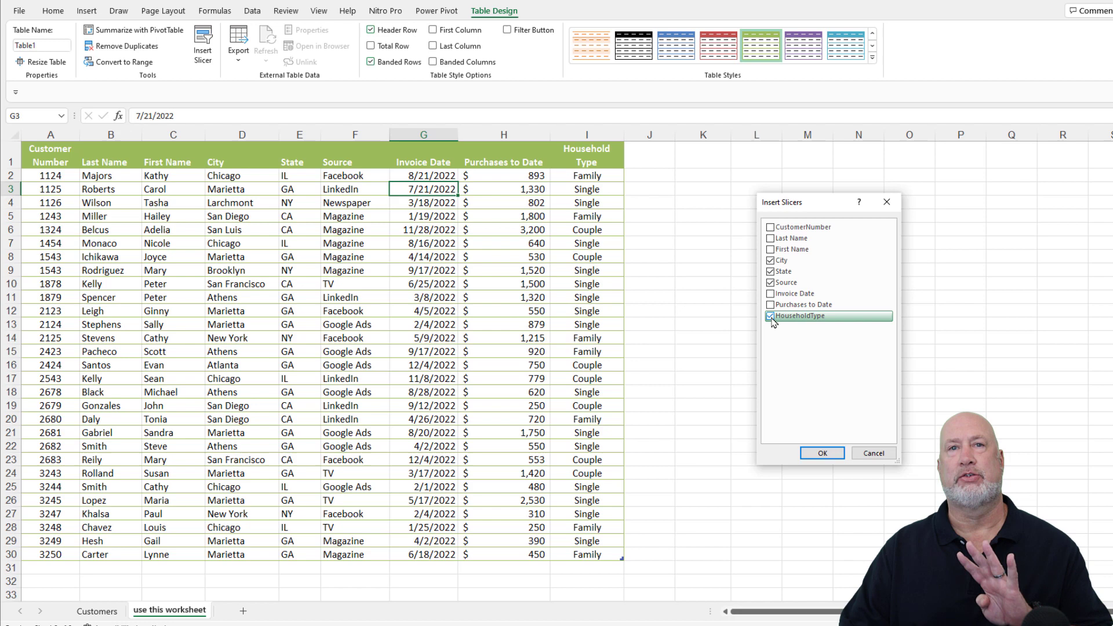
{"action": "left_click", "coordinate": [824, 453]}
- Drag the HouseholdType, Source and State slicers into a two-by-two block right of the table
{"action": "left_click", "coordinate": [847, 308]}
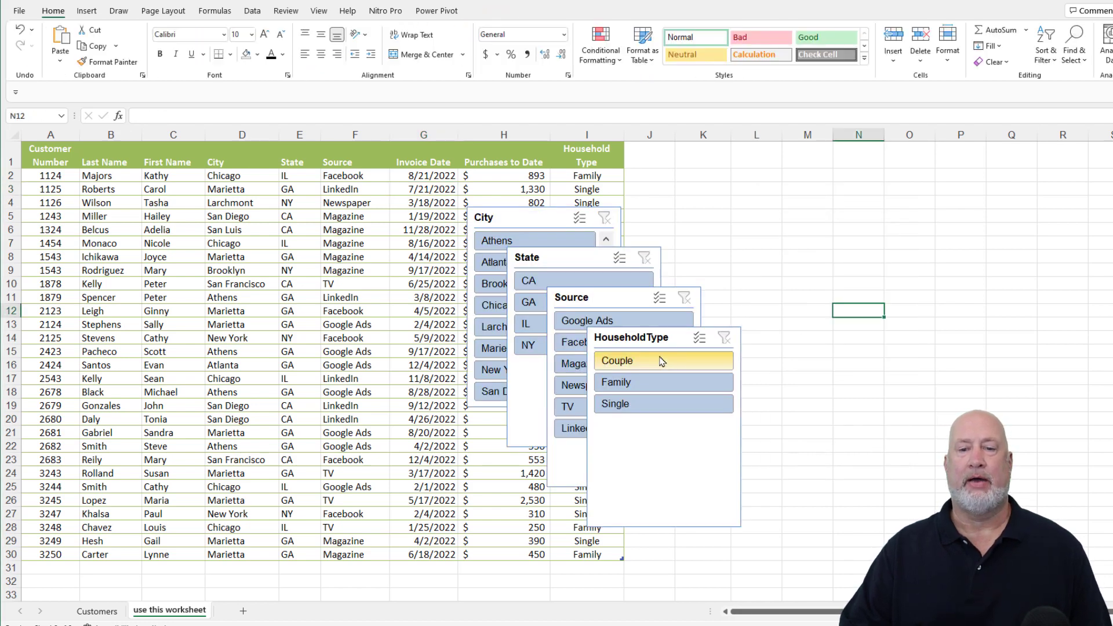
{"action": "left_click_drag", "start_coordinate": [658, 337], "coordinate": [911, 325]}
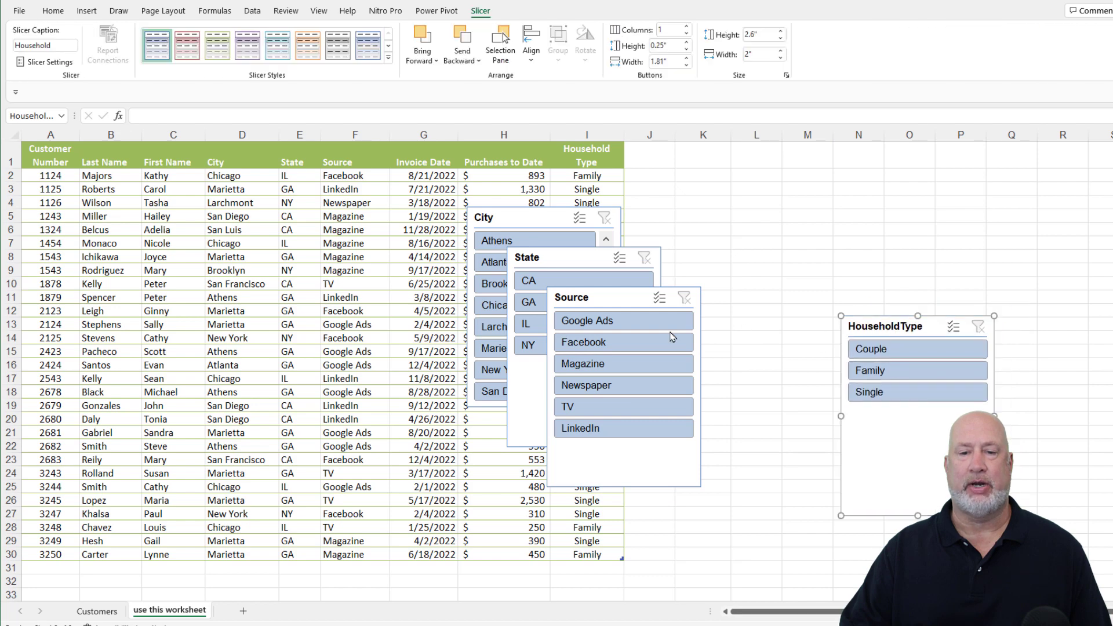
{"action": "left_click", "coordinate": [611, 297]}
{"action": "left_click_drag", "start_coordinate": [611, 297], "coordinate": [738, 320]}
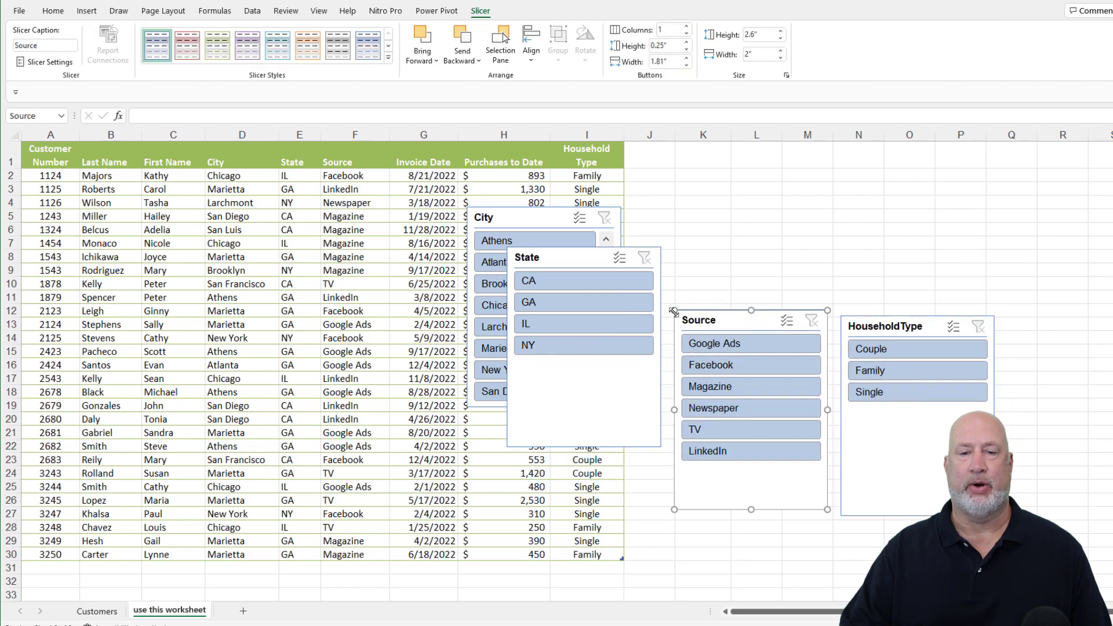
{"action": "left_click_drag", "start_coordinate": [580, 257], "coordinate": [689, 153]}
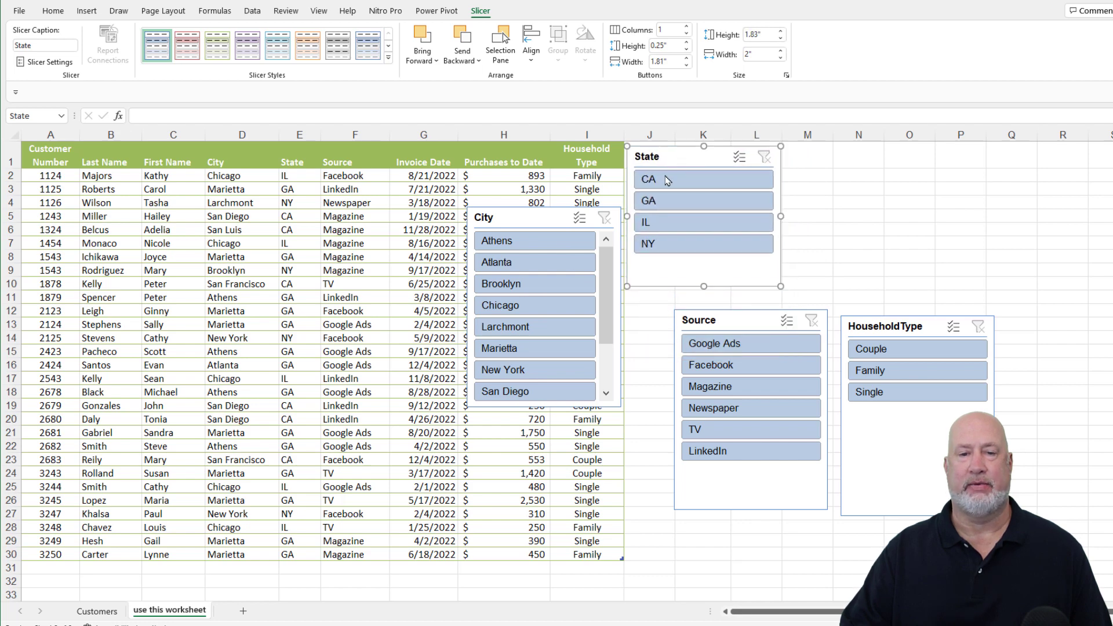
{"action": "left_click_drag", "start_coordinate": [516, 221], "coordinate": [833, 153]}
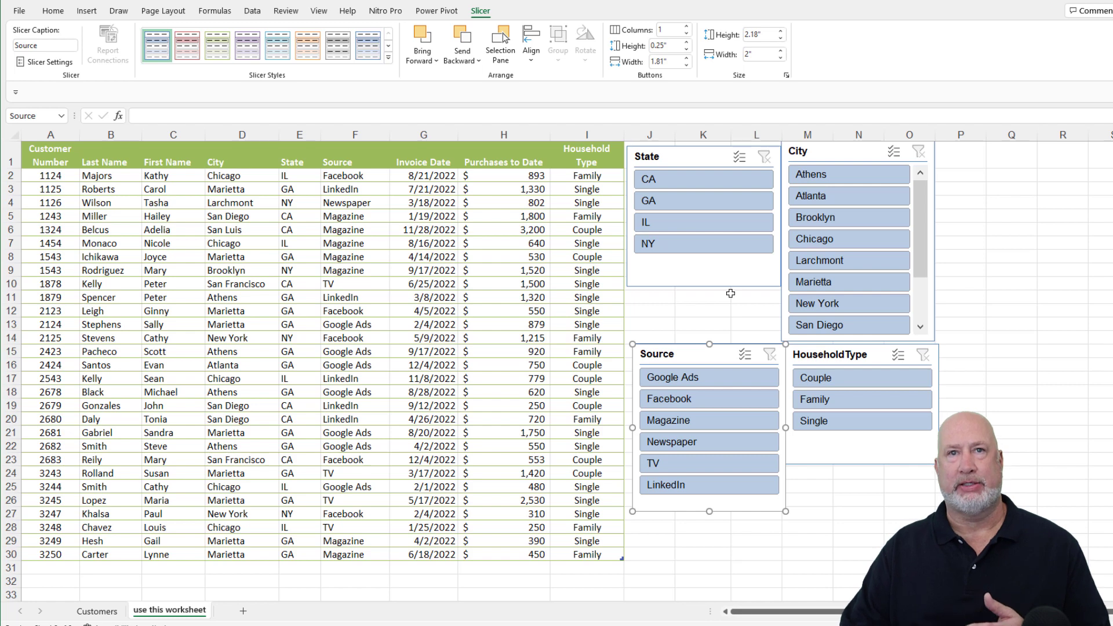
- In the State slicer try GA, GA with CA, and NY, ending with only GA selected
{"action": "left_click", "coordinate": [702, 208]}
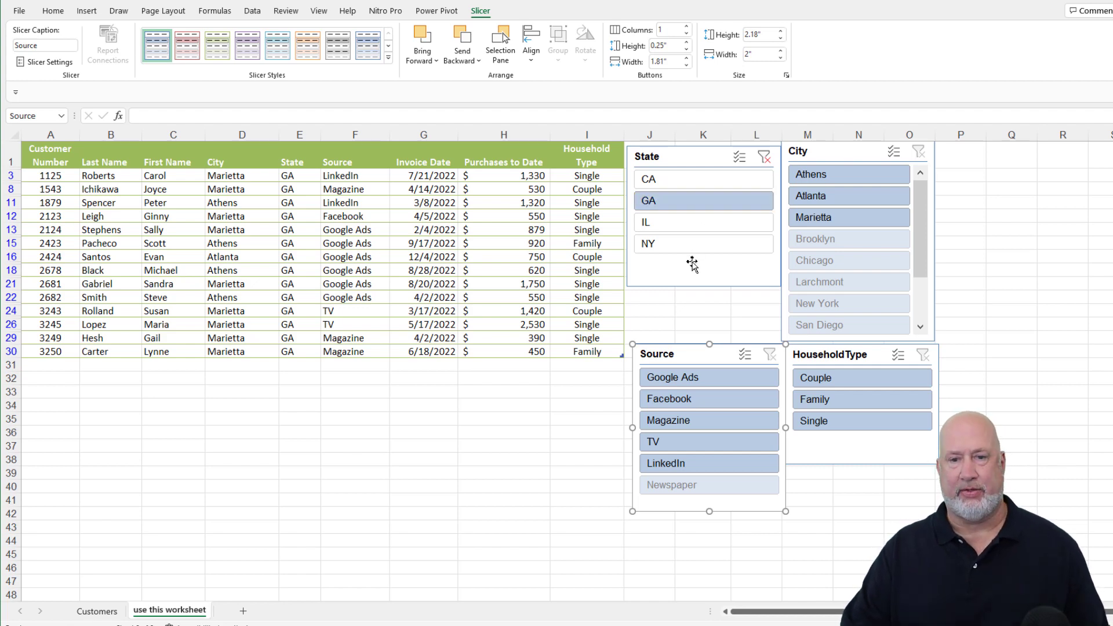
{"action": "left_click", "coordinate": [703, 181], "text": "ctrl"}
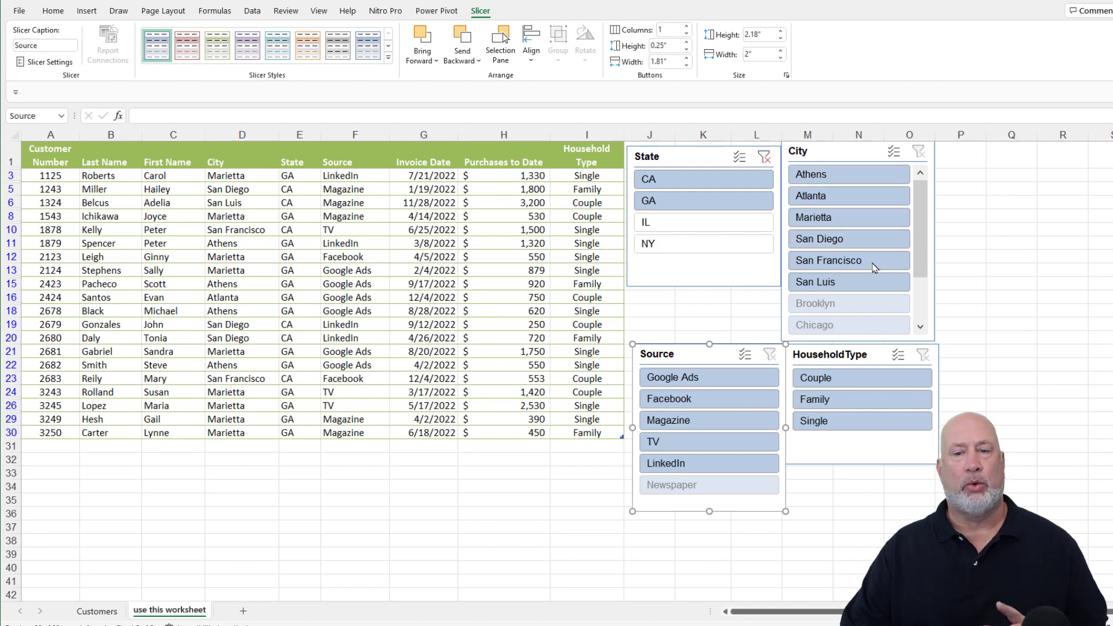
{"action": "left_click", "coordinate": [698, 204]}
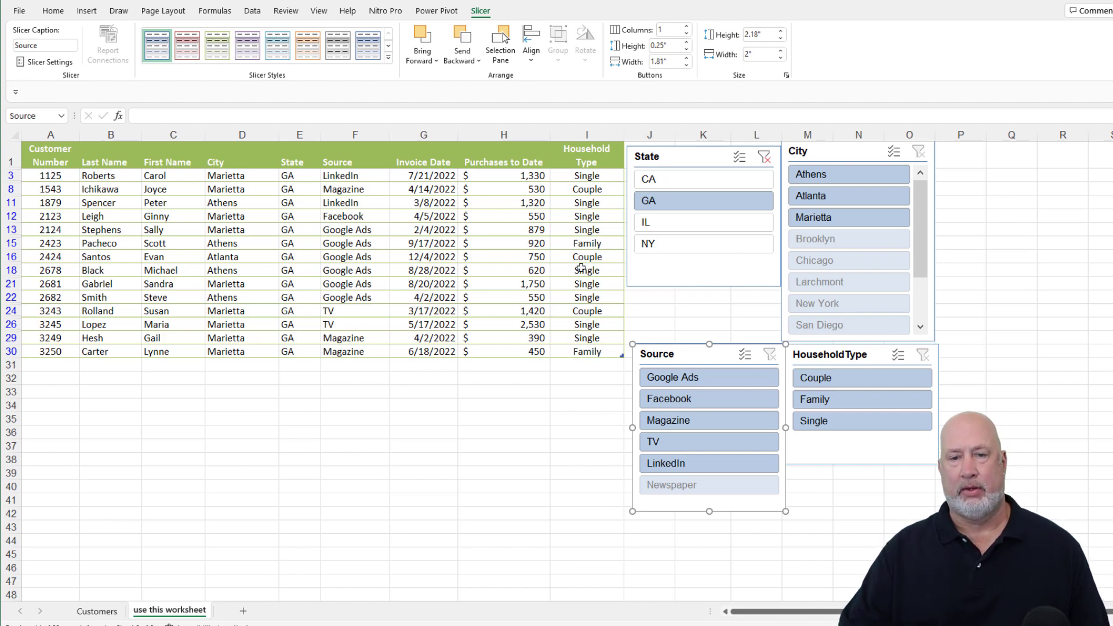
{"action": "left_click", "coordinate": [682, 246]}
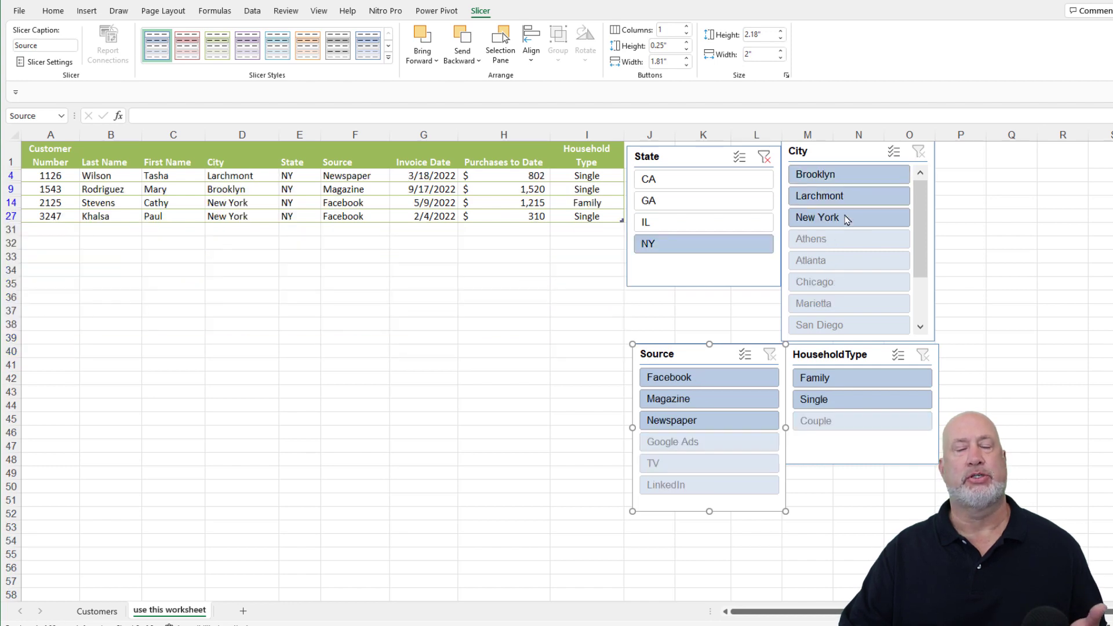
{"action": "left_click", "coordinate": [711, 204]}
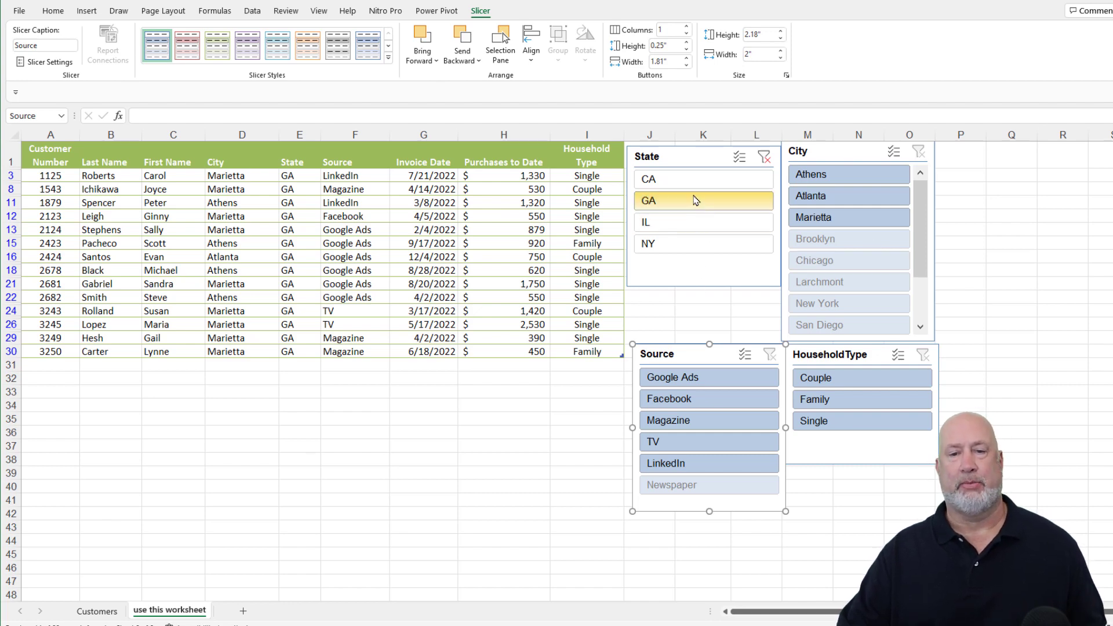
- Select Google Ads, Facebook, Magazine and LinkedIn in Source, and Family and Single in HouseholdType
{"action": "left_click", "coordinate": [707, 384]}
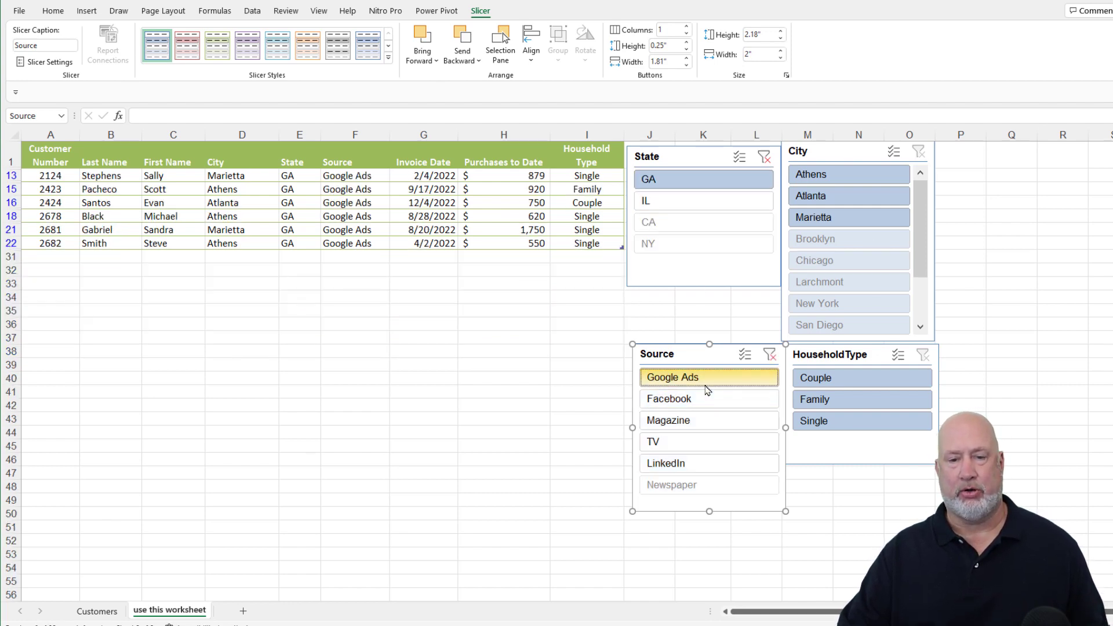
{"action": "left_click", "coordinate": [716, 399], "text": "ctrl"}
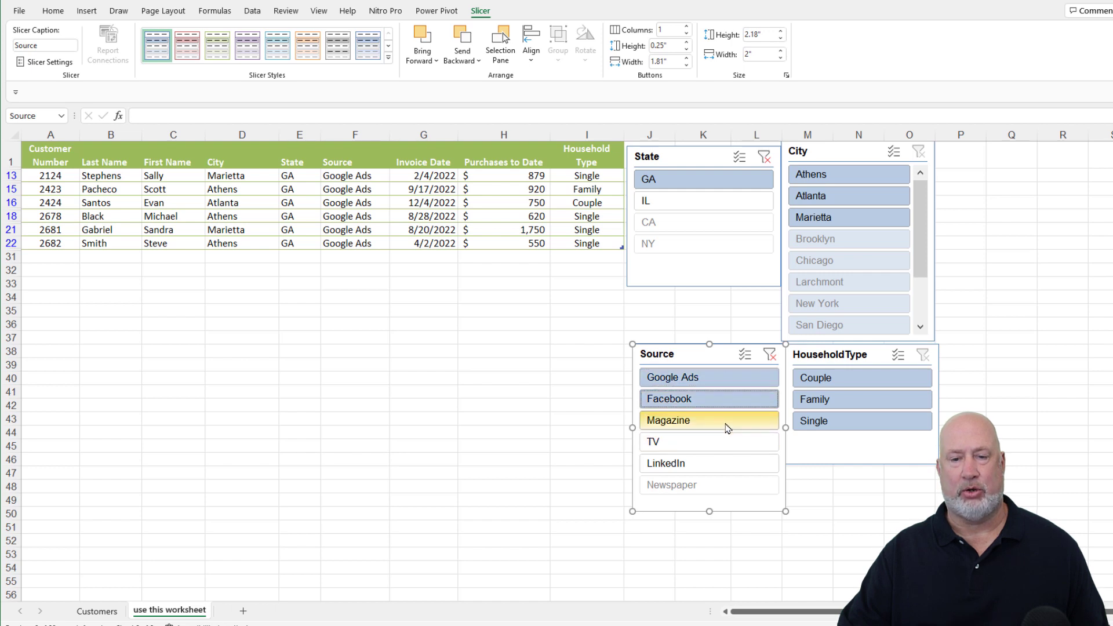
{"action": "left_click", "coordinate": [728, 427], "text": "ctrl"}
{"action": "left_click", "coordinate": [730, 470], "text": "ctrl"}
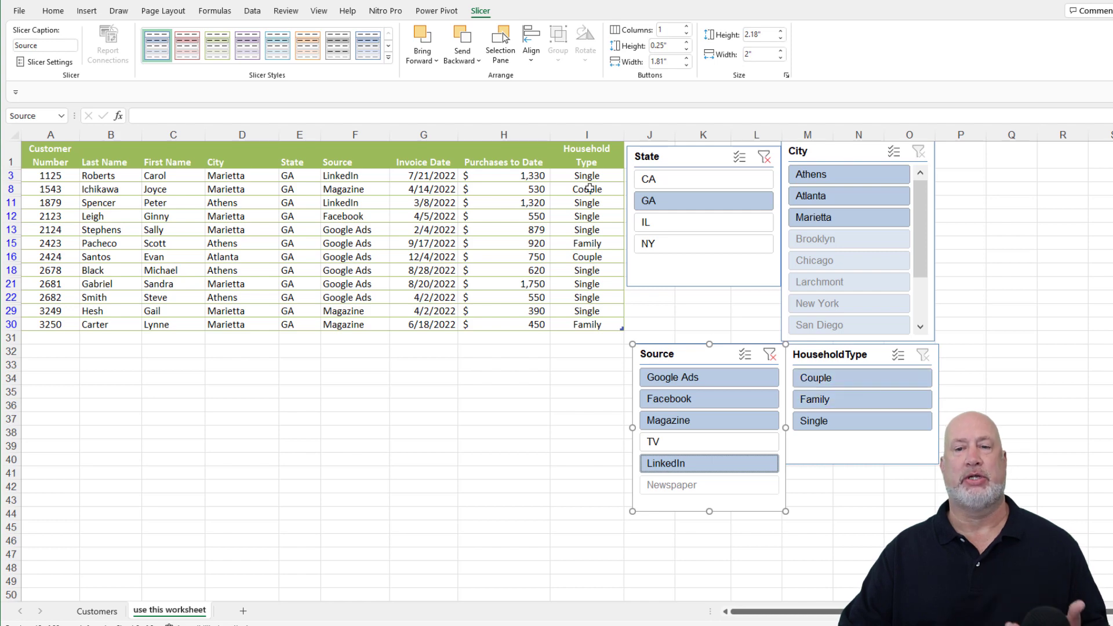
{"action": "left_click", "coordinate": [854, 401]}
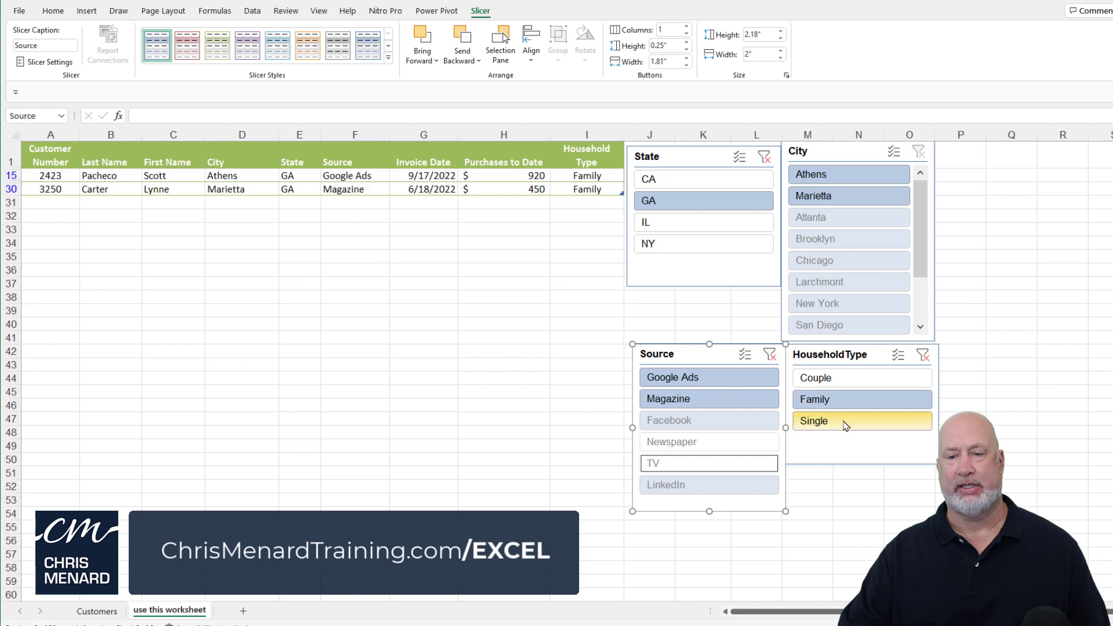
{"action": "left_click", "coordinate": [845, 420], "text": "ctrl"}
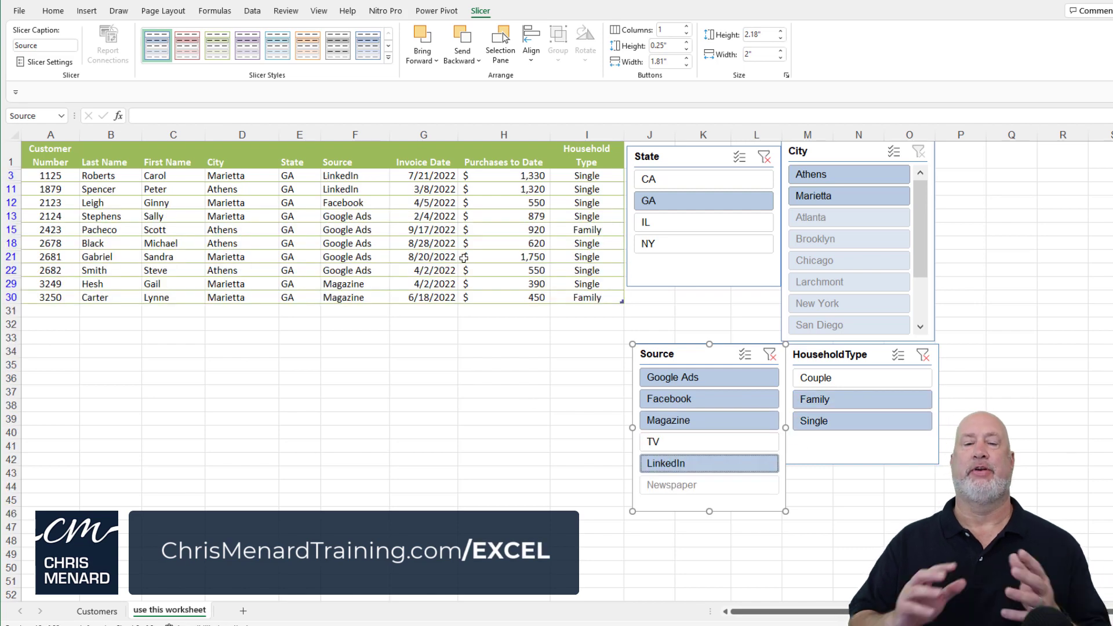